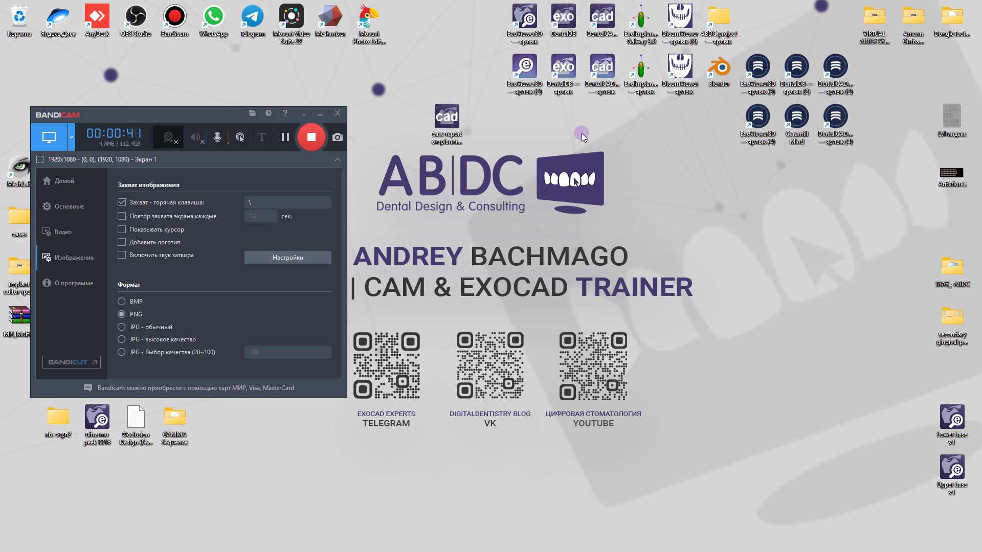
Step: Drag the case report file from the desktop onto the DentalCAD shortcut to load the case
{"action": "left_click_drag", "start_coordinate": [439, 116], "coordinate": [604, 83]}
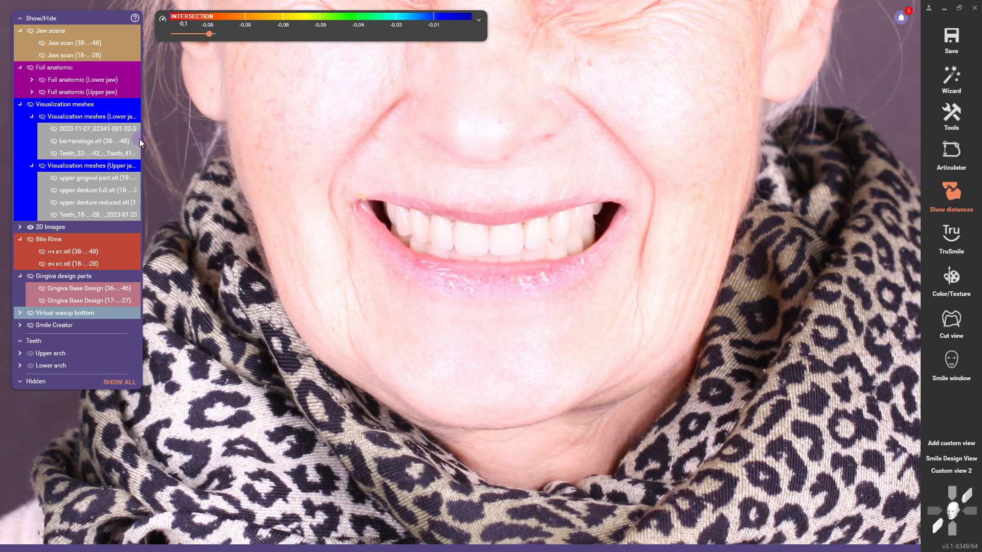
Step: Show the вч кт.stl and нч кт.stl bite-rim models and fade the face photo to 0% opacity
{"action": "left_click", "coordinate": [43, 264]}
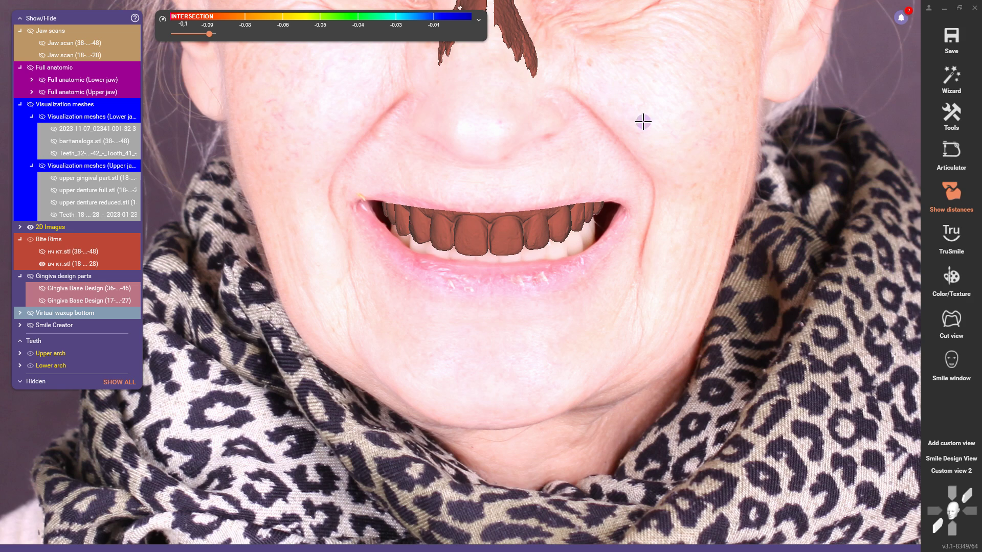
{"action": "left_click", "coordinate": [42, 251]}
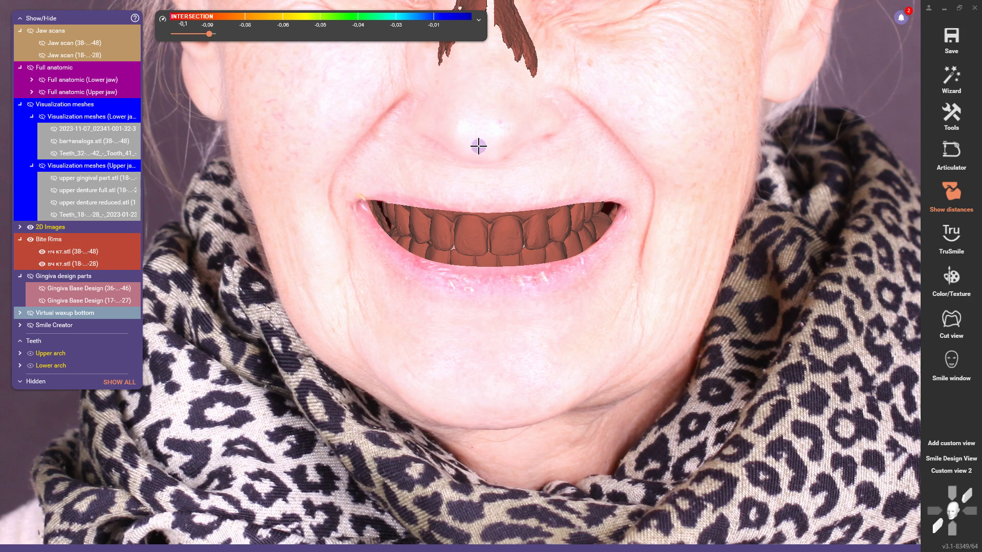
{"action": "left_click_drag", "start_coordinate": [129, 227], "coordinate": [16, 213]}
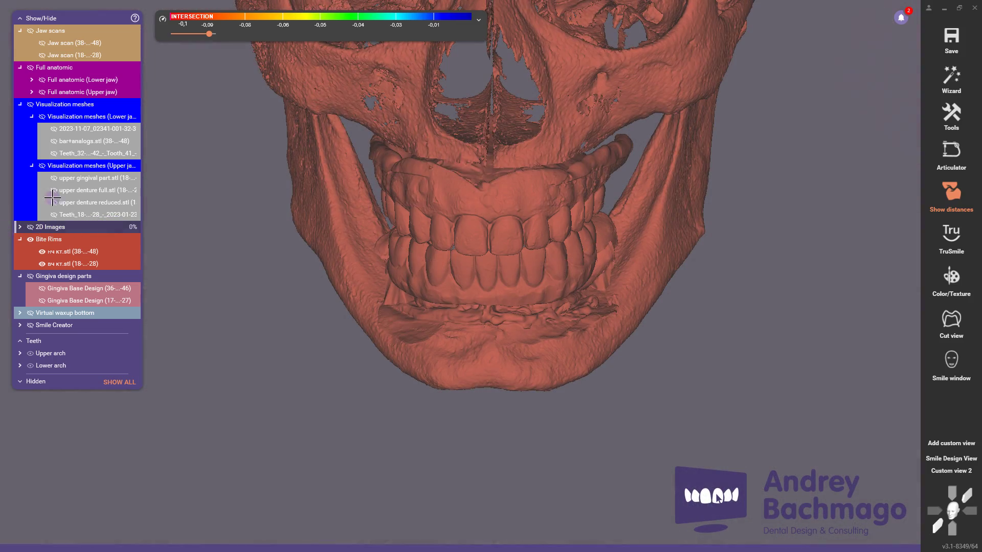
Step: Set 2D Images opacity to 0, inspect the skull from the side, then switch to Smile Design View
{"action": "left_click", "coordinate": [934, 507]}
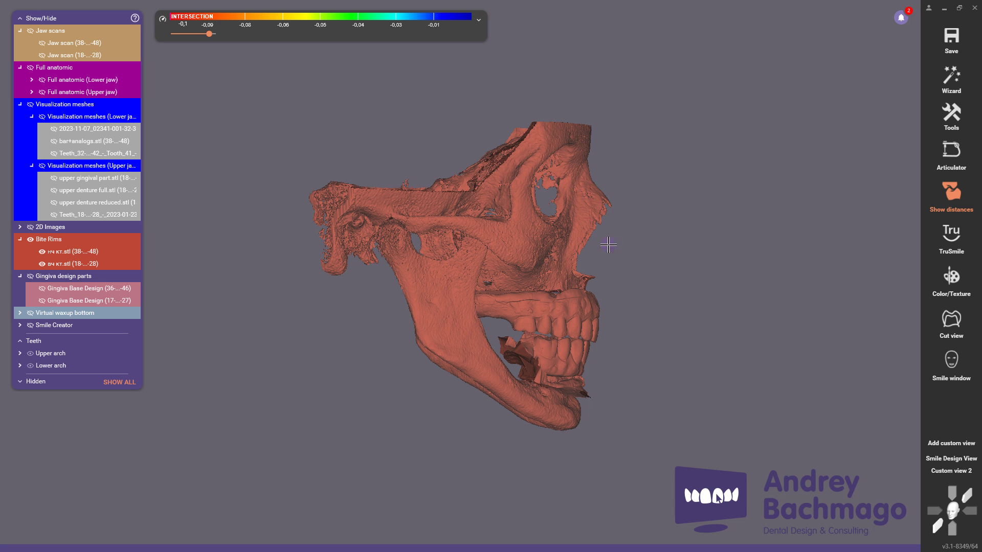
{"action": "scroll", "coordinate": [518, 261], "scroll_direction": "up", "scroll_amount": 6}
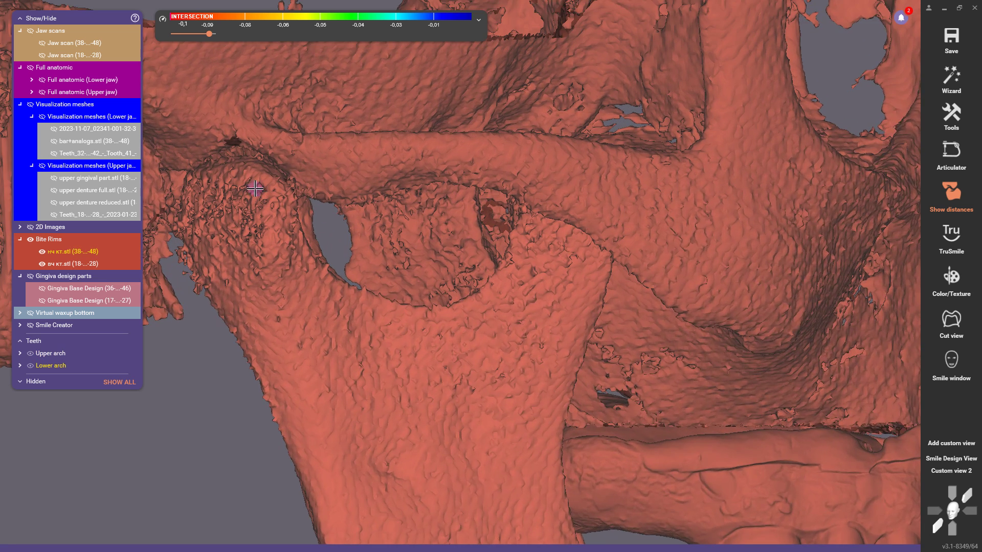
{"action": "scroll", "coordinate": [532, 373], "scroll_direction": "down", "scroll_amount": 8}
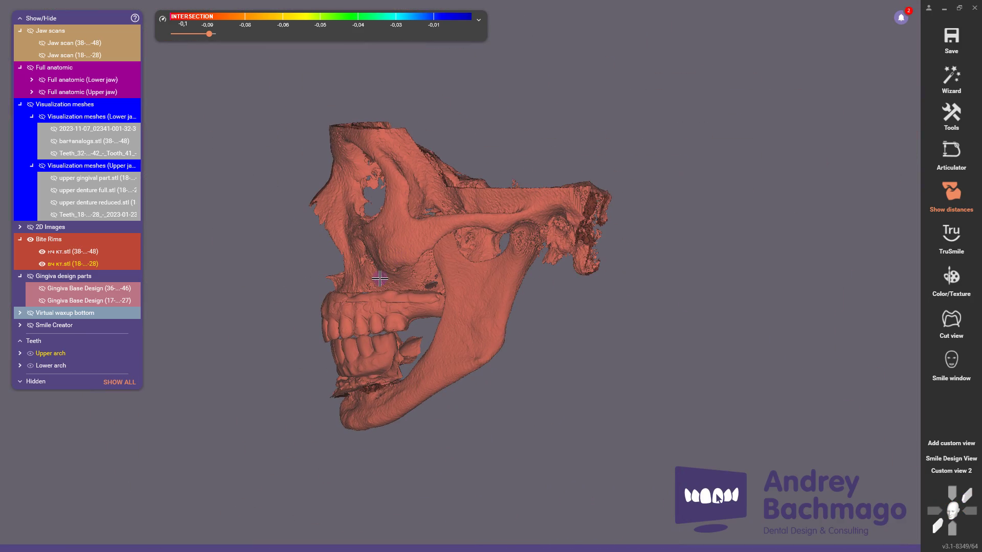
{"action": "scroll", "coordinate": [284, 255], "scroll_direction": "up", "scroll_amount": 5}
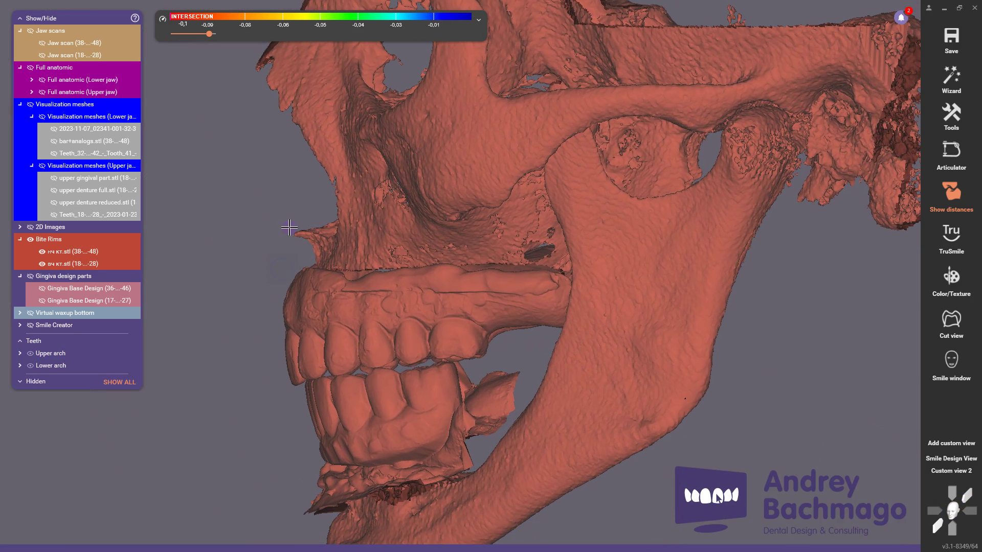
{"action": "left_click", "coordinate": [946, 458]}
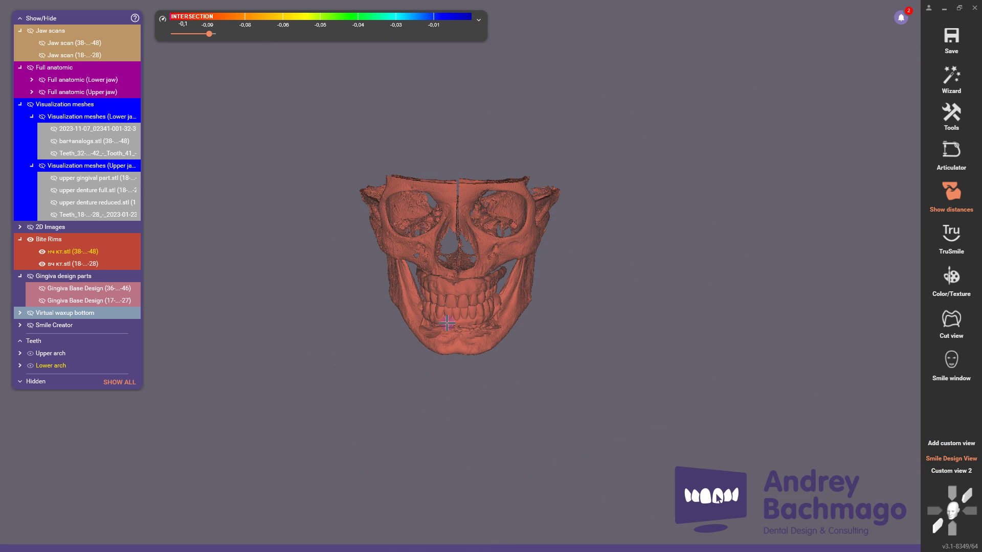
{"action": "scroll", "coordinate": [448, 322], "scroll_direction": "up", "scroll_amount": 8}
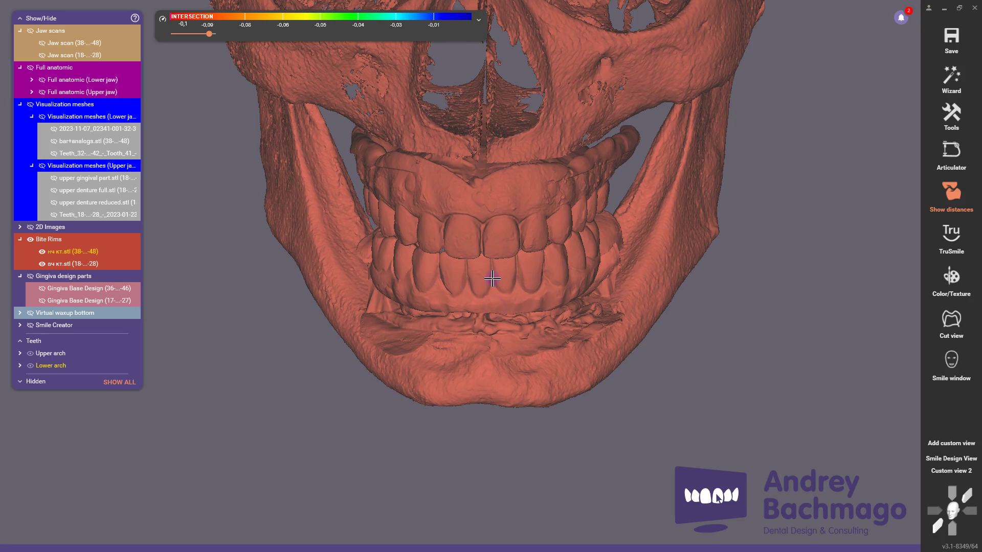
{"action": "scroll", "coordinate": [493, 276], "scroll_direction": "up", "scroll_amount": 3}
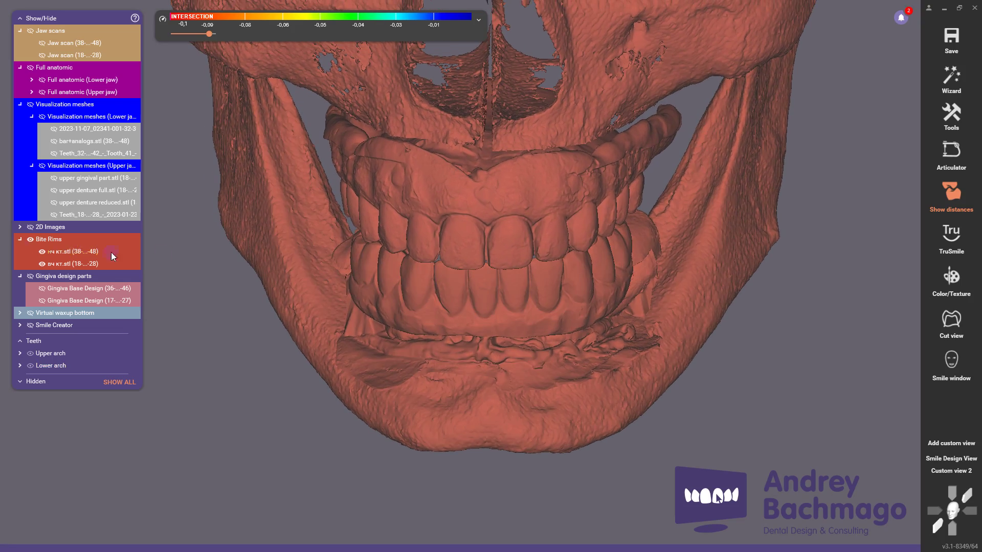
{"action": "left_click_drag", "start_coordinate": [58, 232], "coordinate": [2, 230]}
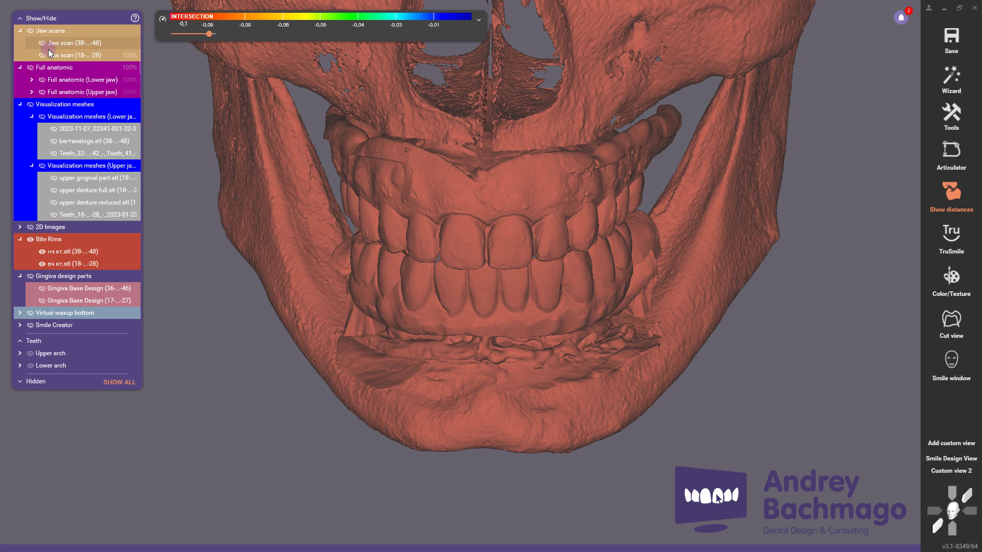
Step: Show both jaw scans at full opacity and hide the Bite Rims group
{"action": "left_click_drag", "start_coordinate": [58, 57], "coordinate": [166, 57]}
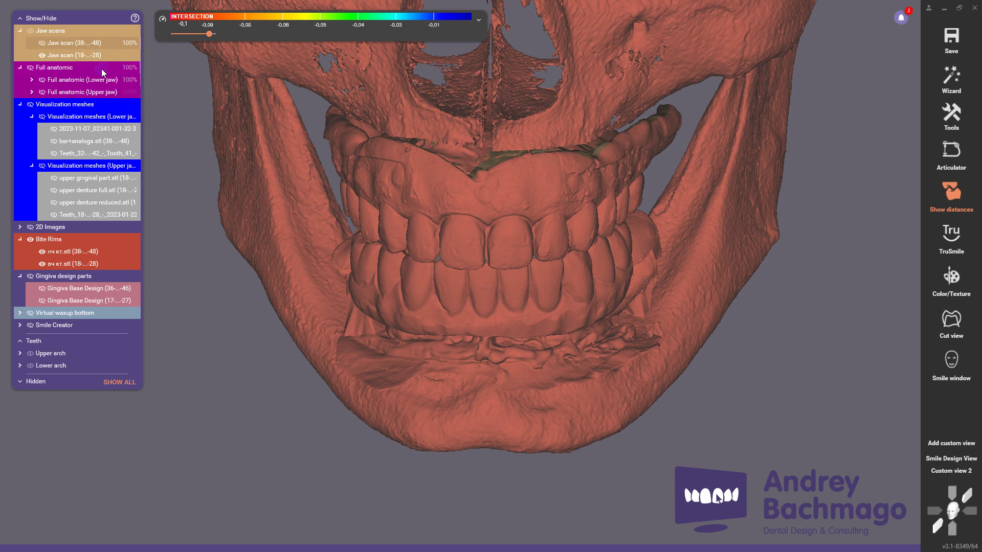
{"action": "left_click", "coordinate": [68, 45]}
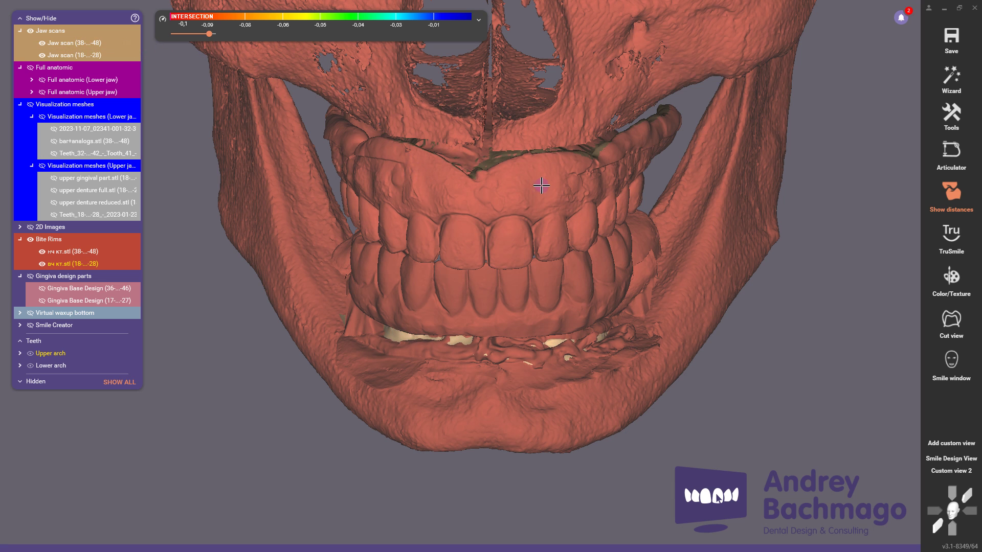
{"action": "left_click", "coordinate": [30, 239]}
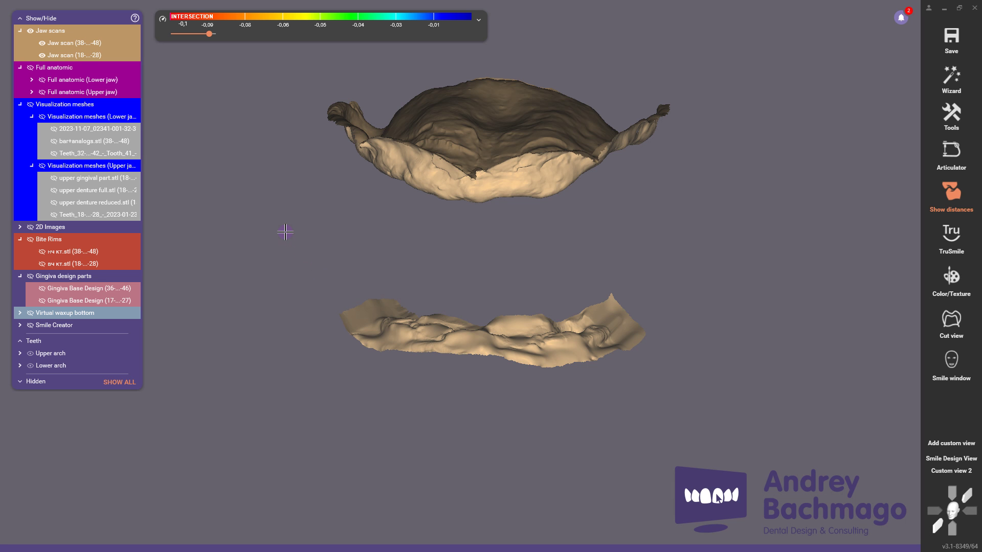
Step: Turn the 2D Images layer back on at 100% opacity
{"action": "left_click", "coordinate": [47, 228]}
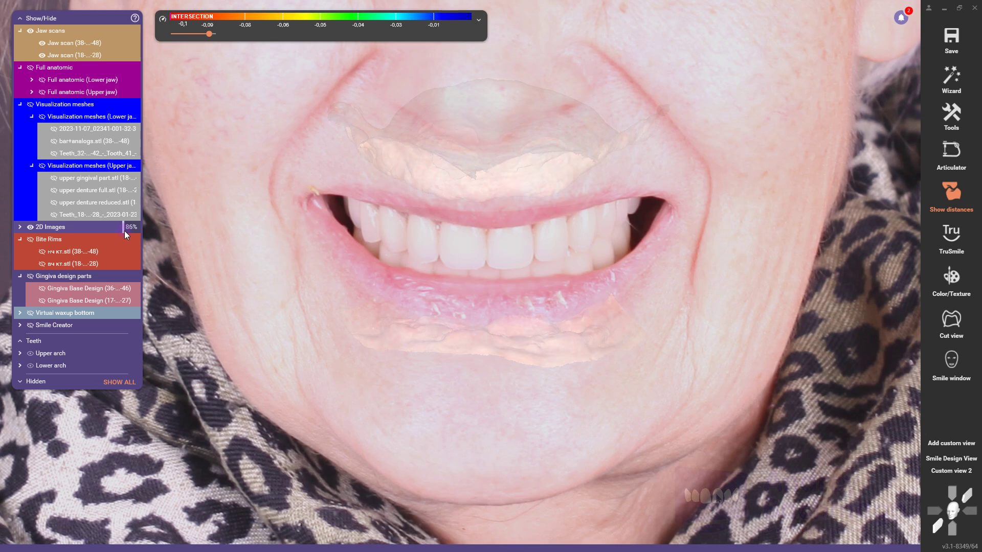
{"action": "left_click_drag", "start_coordinate": [124, 231], "coordinate": [139, 231]}
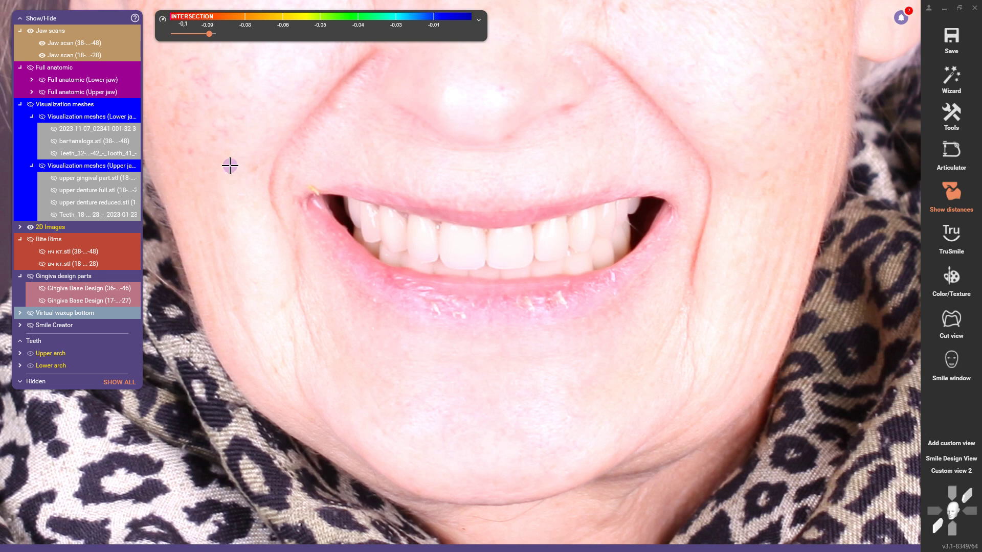
Step: Show the Teeth_18-28 mesh fully opaque along with the вч кт.stl upper bite rim
{"action": "left_click", "coordinate": [71, 215]}
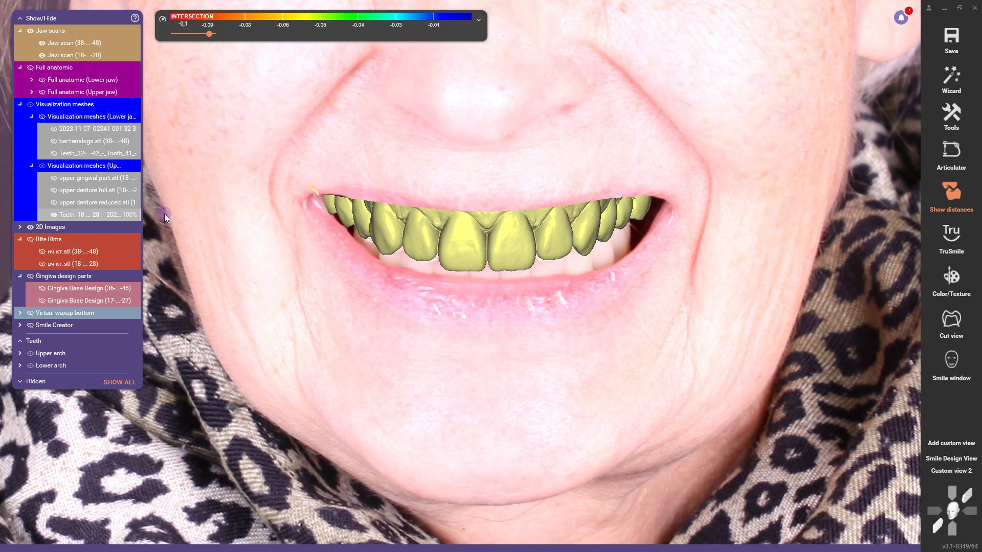
{"action": "left_click_drag", "start_coordinate": [133, 219], "coordinate": [80, 216]}
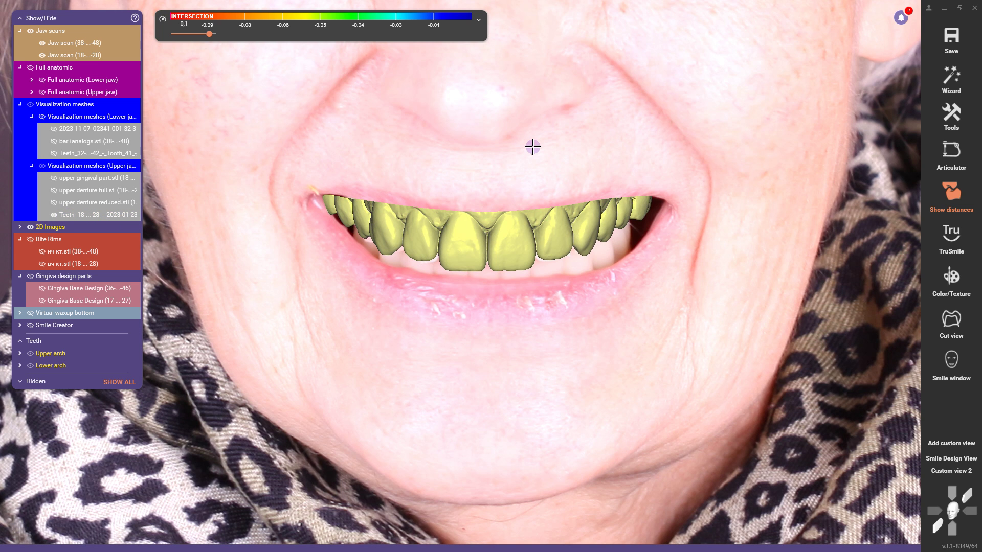
{"action": "left_click", "coordinate": [42, 263]}
{"action": "left_click_drag", "start_coordinate": [132, 217], "coordinate": [29, 223]}
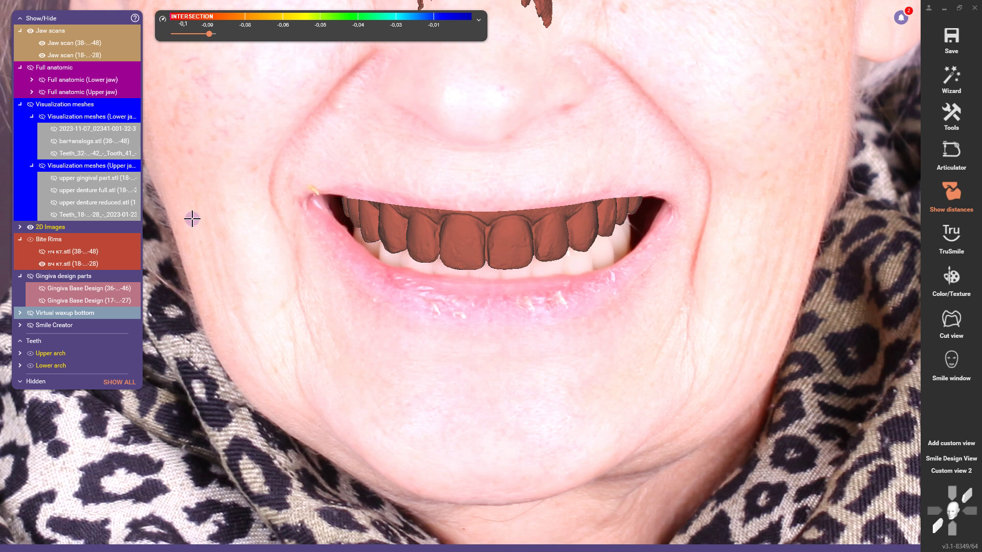
{"action": "left_click", "coordinate": [77, 216]}
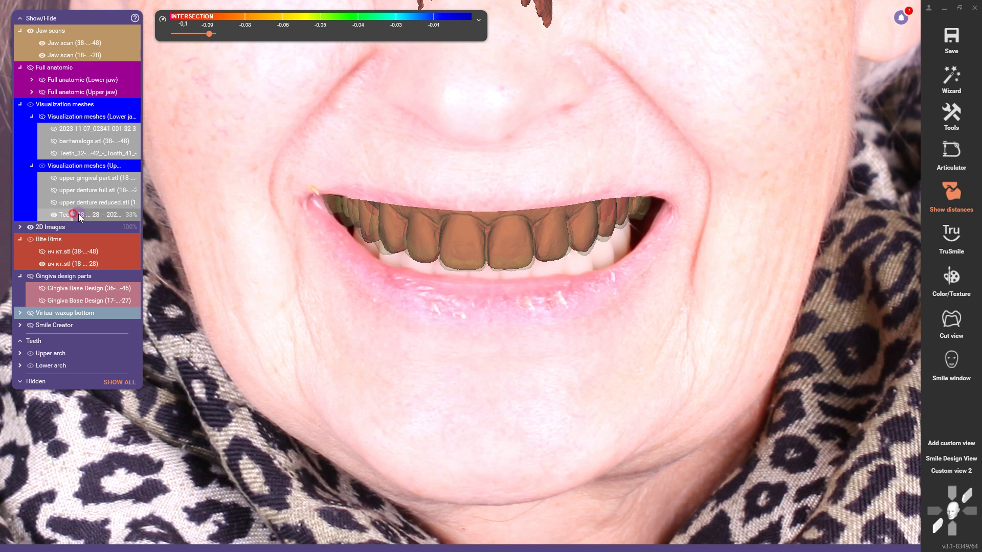
{"action": "left_click_drag", "start_coordinate": [76, 215], "coordinate": [179, 217]}
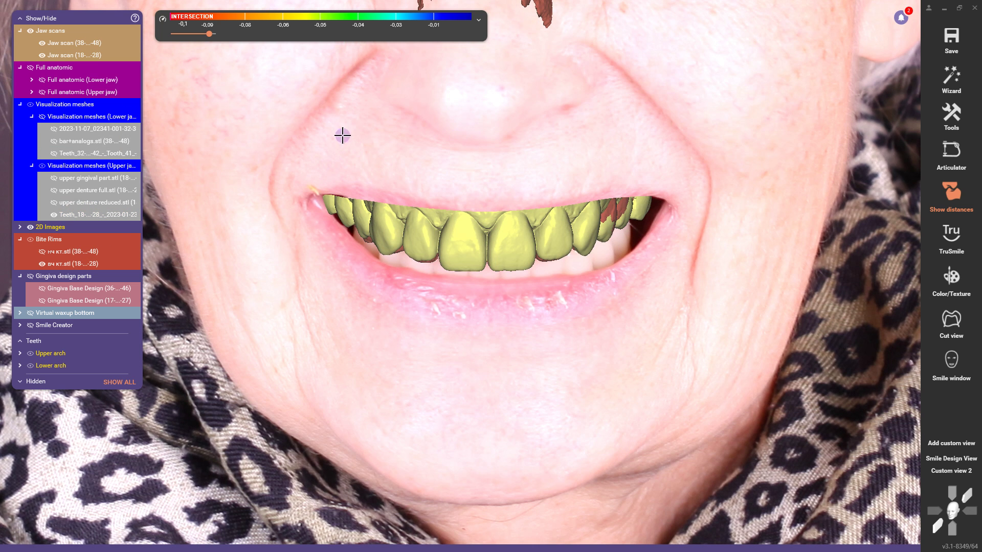
Step: Overlay Full anatomic (Upper jaw), hide the bite rim, show Gingiva Base Design (17-27), and fade the photo
{"action": "left_click_drag", "start_coordinate": [57, 95], "coordinate": [153, 107]}
{"action": "left_click_drag", "start_coordinate": [126, 217], "coordinate": [36, 215]}
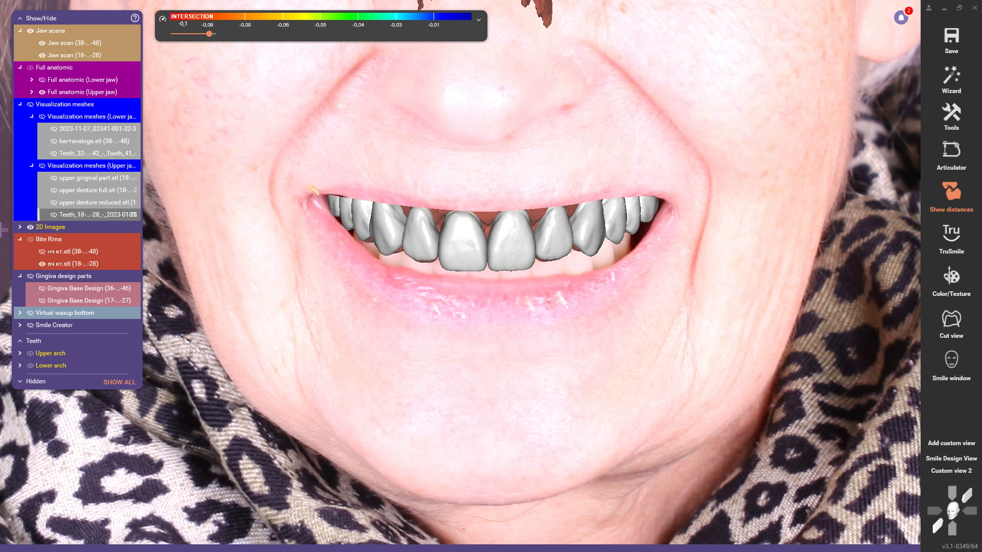
{"action": "left_click", "coordinate": [40, 264]}
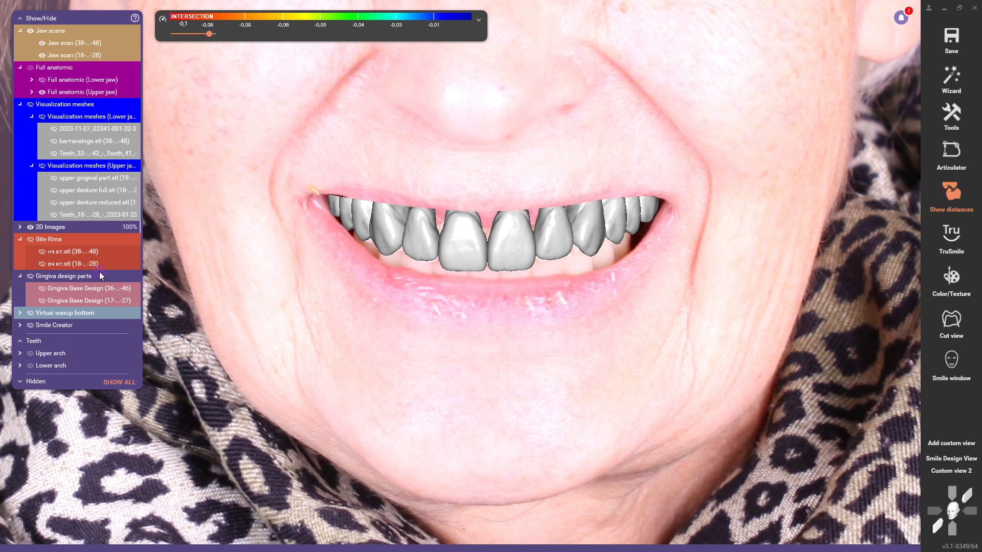
{"action": "left_click", "coordinate": [70, 303]}
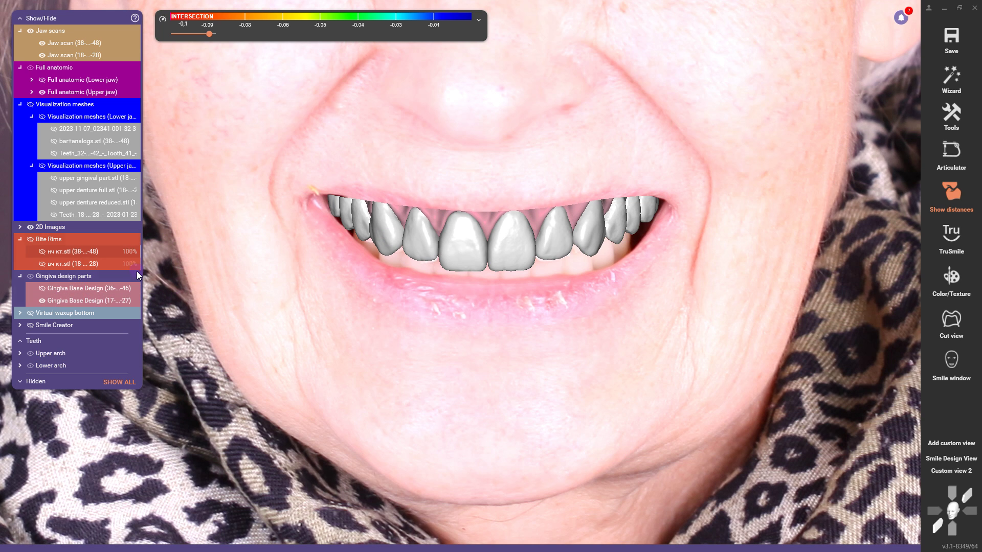
{"action": "left_click_drag", "start_coordinate": [134, 227], "coordinate": [1, 246]}
Step: Hide the lower scan, orbit the upper denture, go to Custom view 2, then re-enable Jaw scan (38-48)
{"action": "key", "text": "l"}
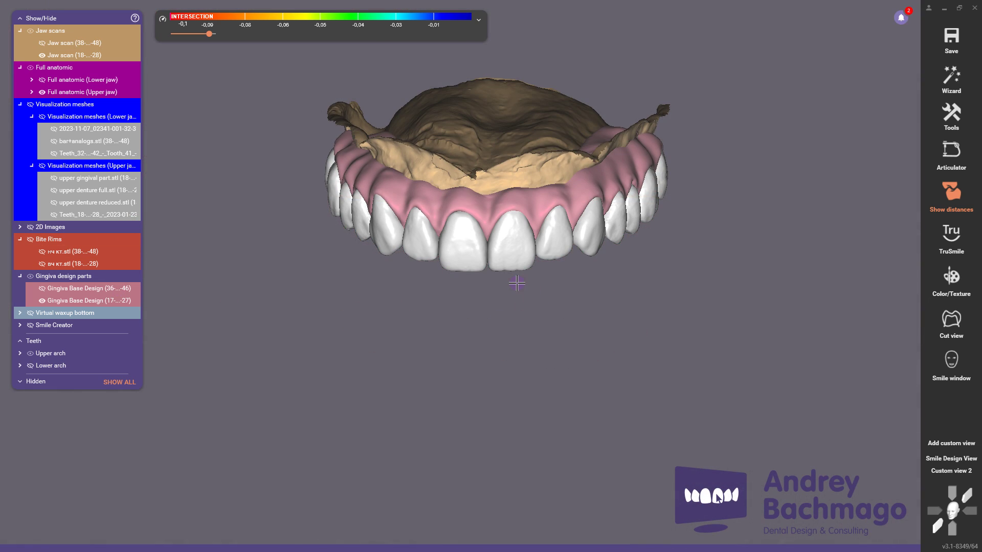
{"action": "scroll", "coordinate": [516, 284], "scroll_direction": "up", "scroll_amount": 6}
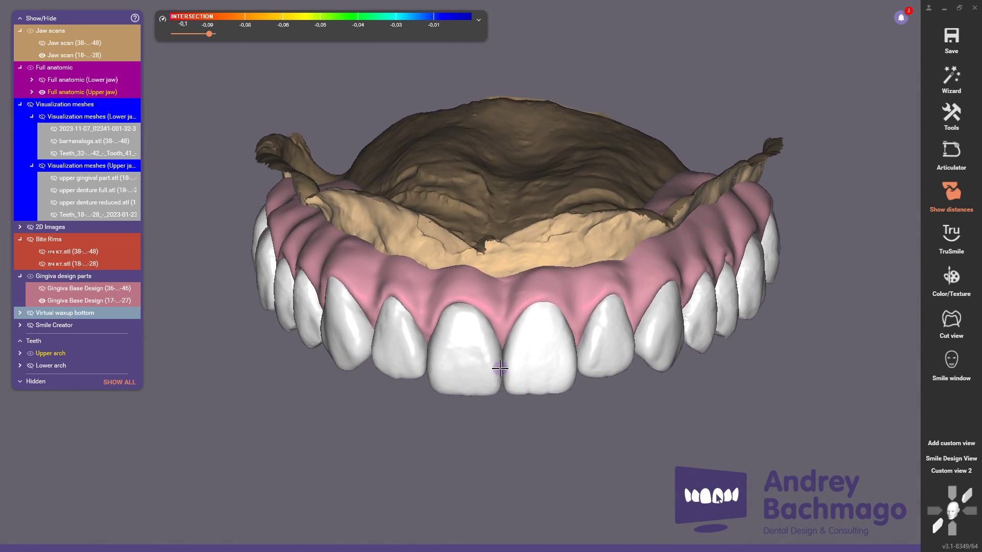
{"action": "right_click_drag", "start_coordinate": [498, 369], "coordinate": [772, 306]}
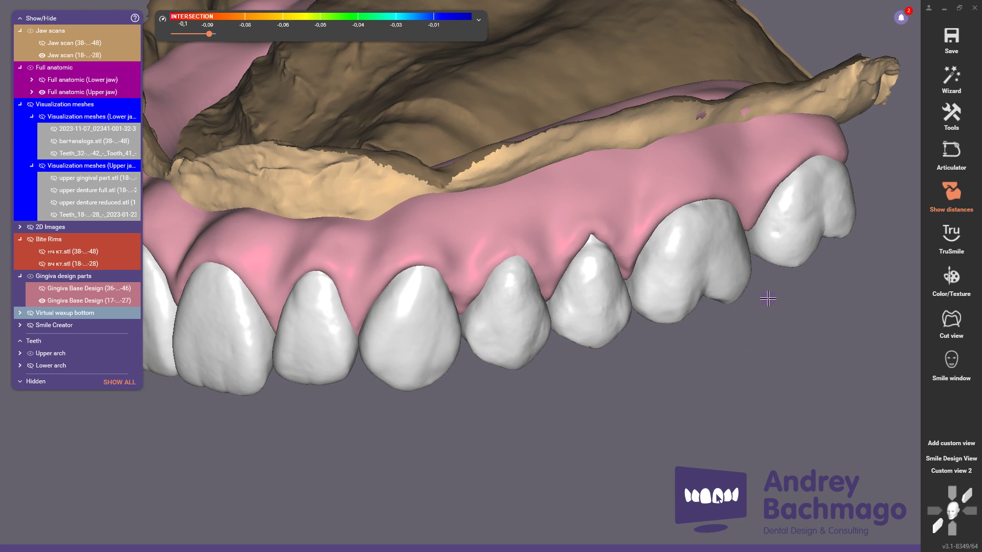
{"action": "left_click", "coordinate": [947, 472]}
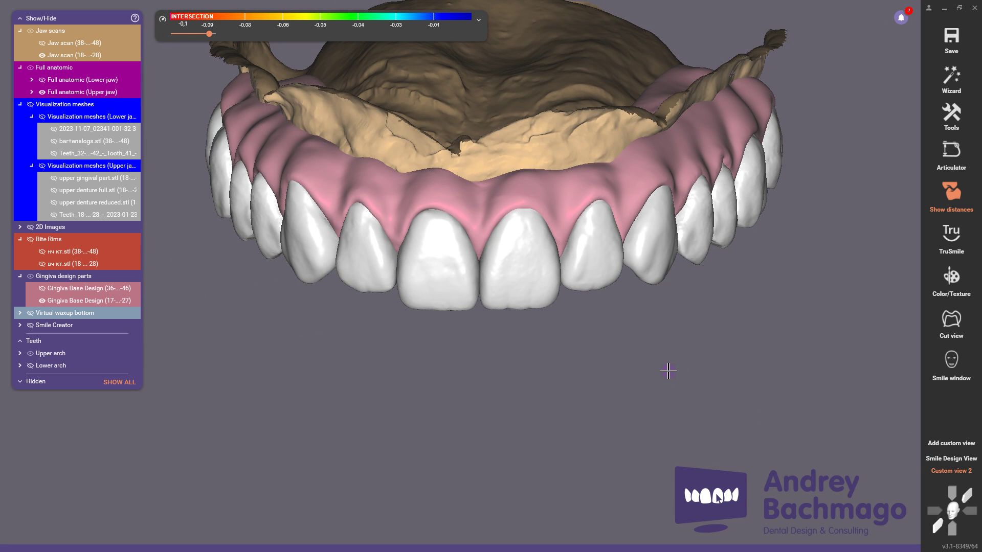
{"action": "left_click", "coordinate": [42, 43]}
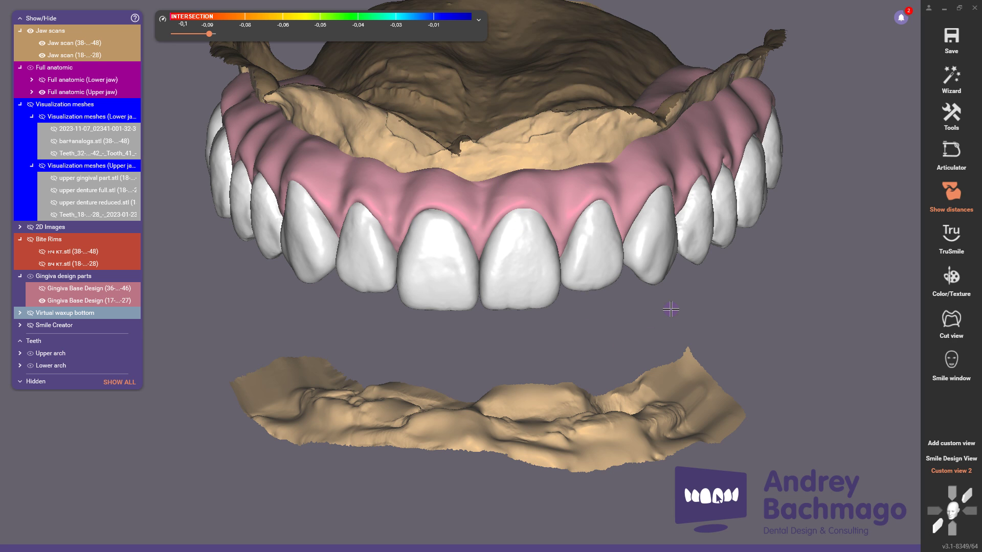
Step: Show Full anatomic (Lower jaw) and Gingiva Base Design (36-46) at 100% opacity, toggling the Upper arch off
{"action": "left_click", "coordinate": [81, 80]}
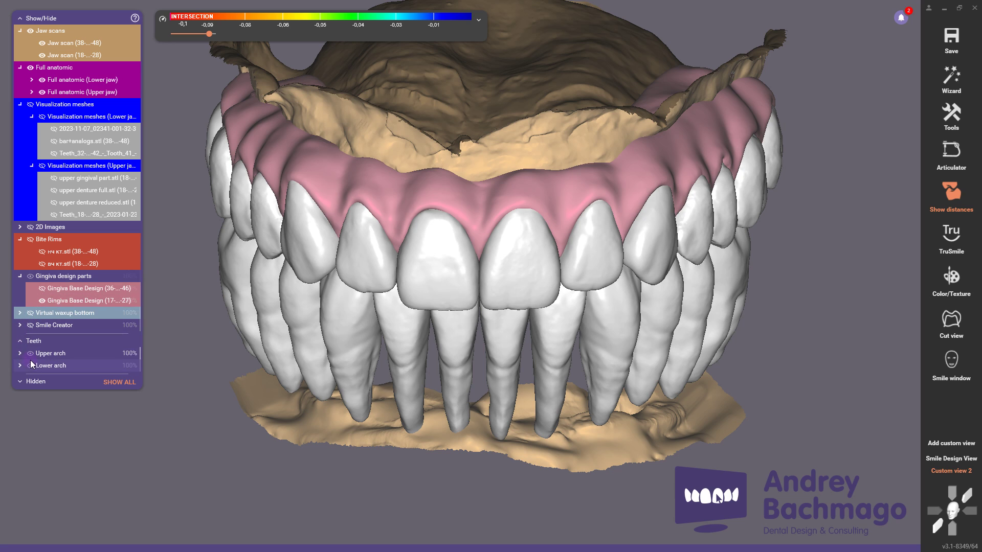
{"action": "left_click", "coordinate": [30, 354]}
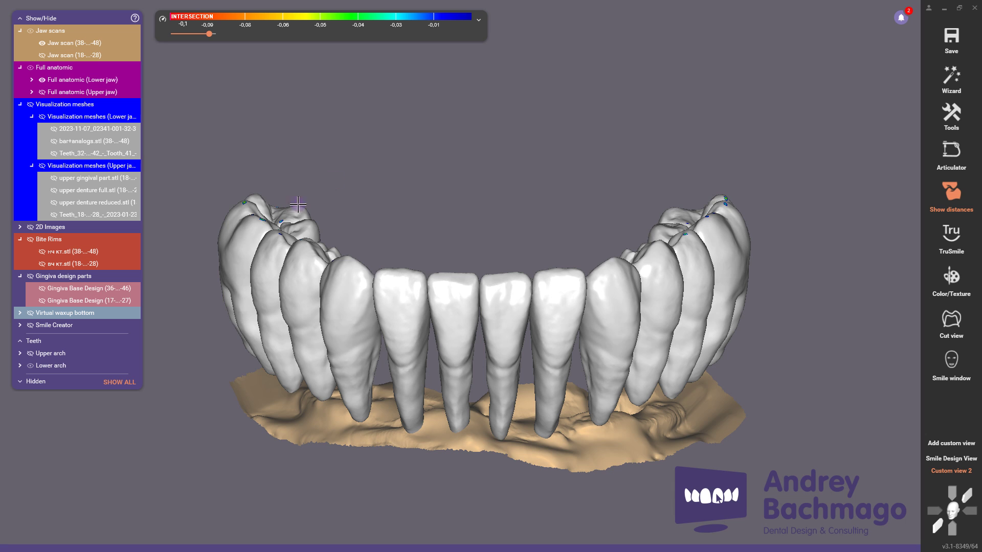
{"action": "left_click", "coordinate": [81, 288]}
{"action": "left_click_drag", "start_coordinate": [122, 300], "coordinate": [166, 310]}
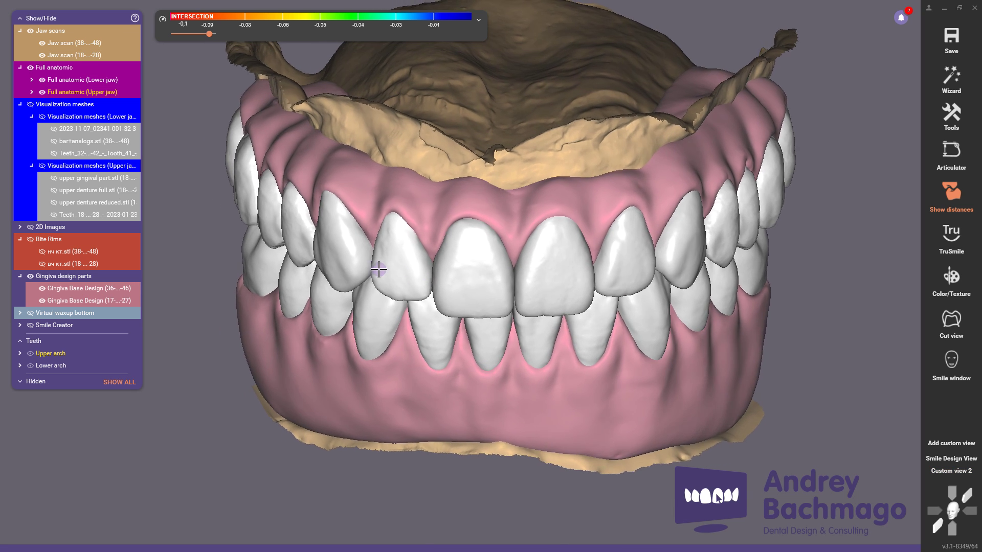
Step: Orbit and zoom in on the front-teeth bite, then jump to the lower arch's occlusal contact view
{"action": "right_click_drag", "start_coordinate": [379, 269], "coordinate": [513, 186]}
{"action": "scroll", "coordinate": [486, 183], "scroll_direction": "up", "scroll_amount": 5}
{"action": "scroll", "coordinate": [512, 186], "scroll_direction": "up", "scroll_amount": 5}
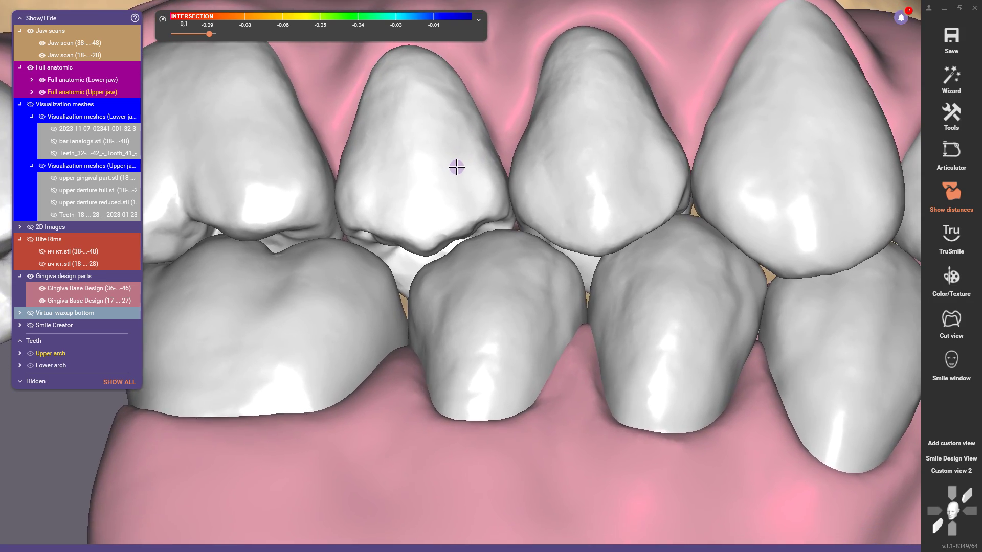
{"action": "right_click_drag", "start_coordinate": [456, 168], "coordinate": [371, 270]}
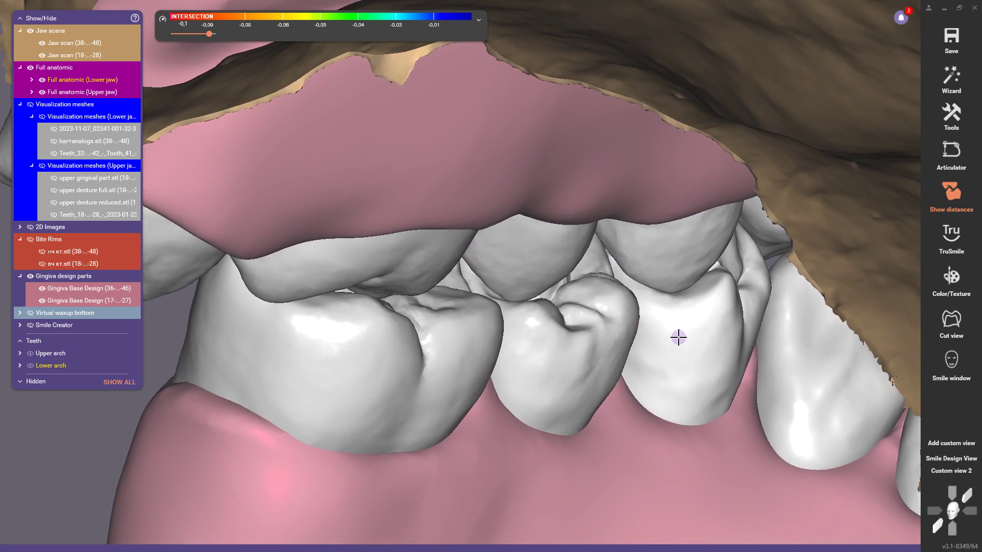
{"action": "left_click", "coordinate": [954, 471]}
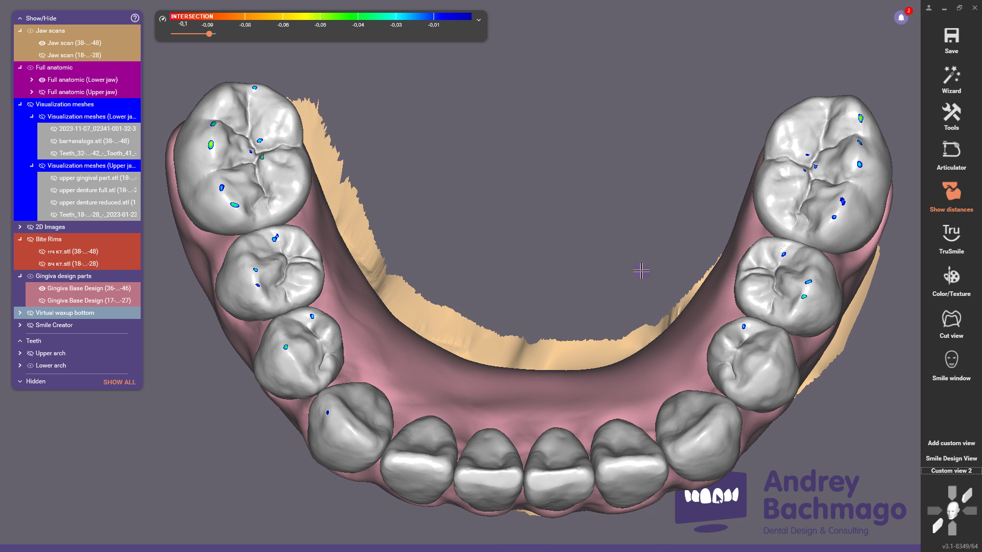
Step: Isolate the upper arch with the U and L hotkeys, check Teeth_18-28 opacity, and return to Custom view 2
{"action": "key", "text": "u"}
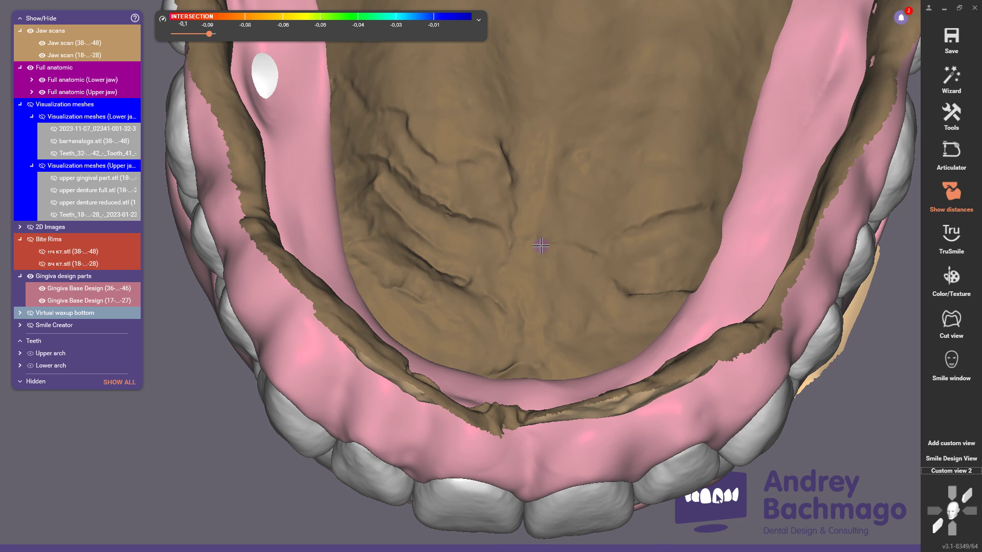
{"action": "key", "text": "l"}
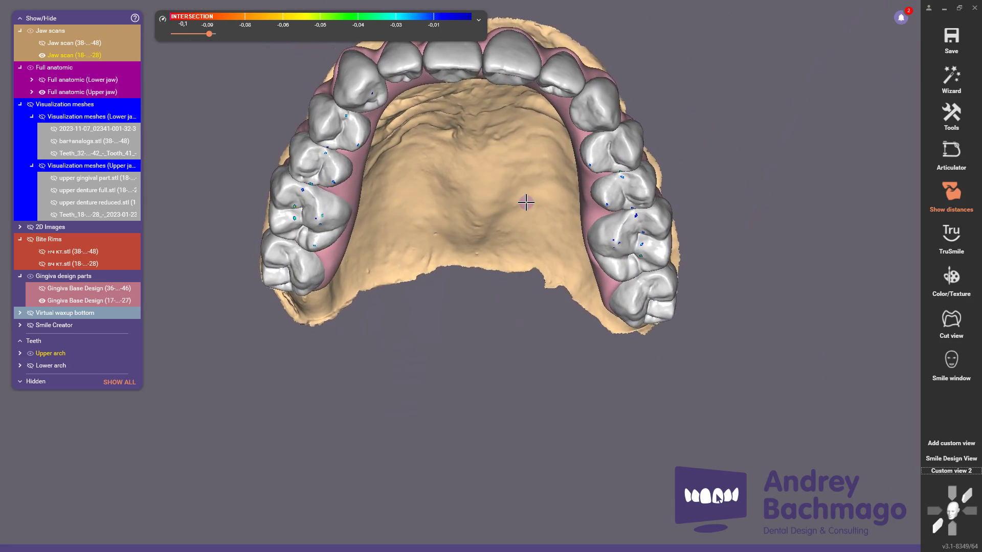
{"action": "scroll", "coordinate": [533, 189], "scroll_direction": "up", "scroll_amount": 5}
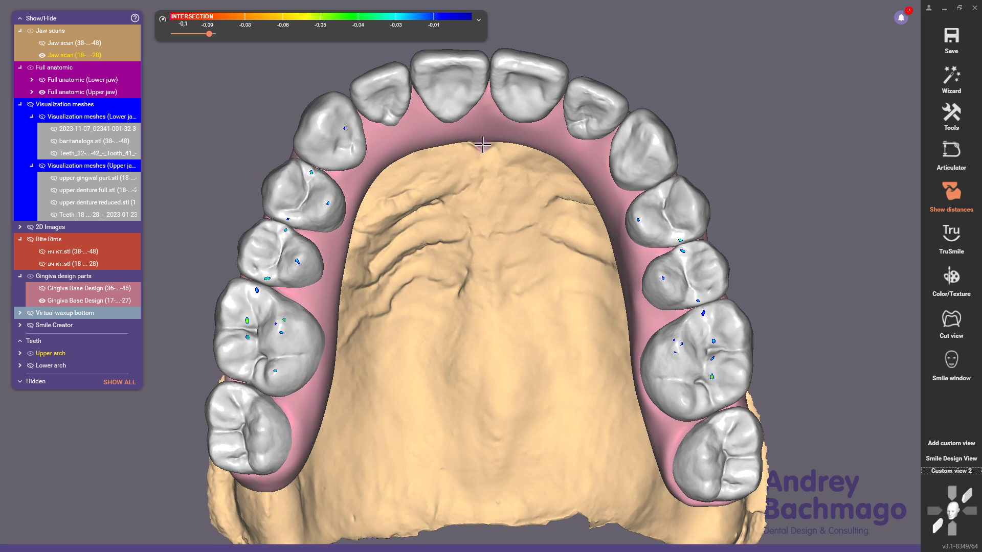
{"action": "scroll", "coordinate": [689, 107], "scroll_direction": "down", "scroll_amount": 1}
{"action": "scroll", "coordinate": [748, 117], "scroll_direction": "down", "scroll_amount": 1}
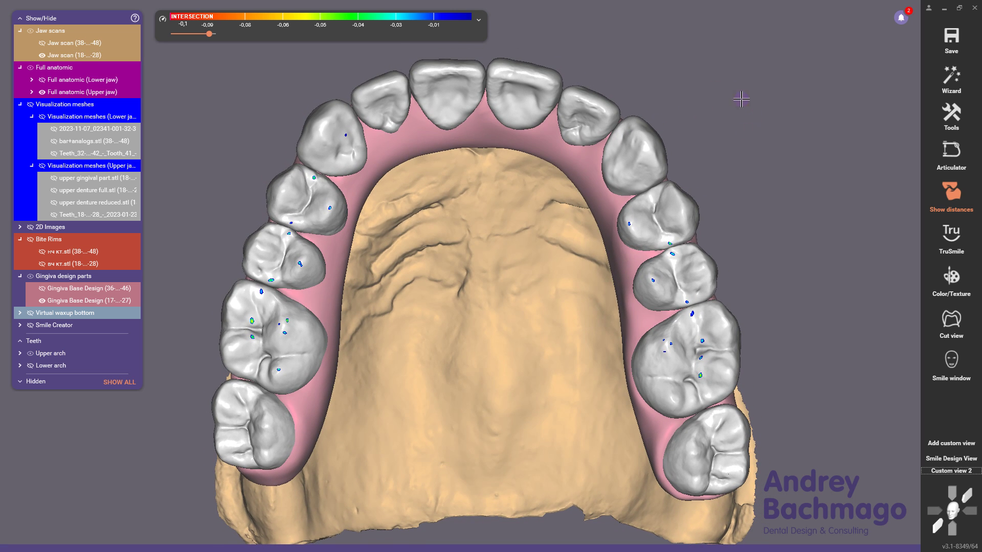
{"action": "left_click", "coordinate": [92, 216]}
{"action": "left_click_drag", "start_coordinate": [95, 219], "coordinate": [35, 223]}
{"action": "left_click", "coordinate": [945, 472]}
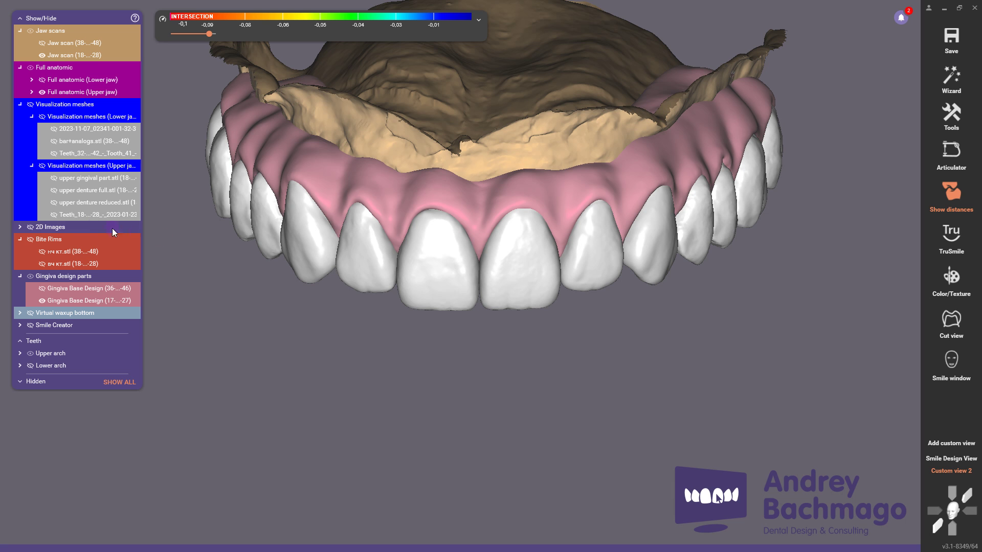
Step: Fade the 2D photo out, show the lower jaw scan, and hide teeth and gingiva designs with F and G
{"action": "left_click", "coordinate": [71, 228]}
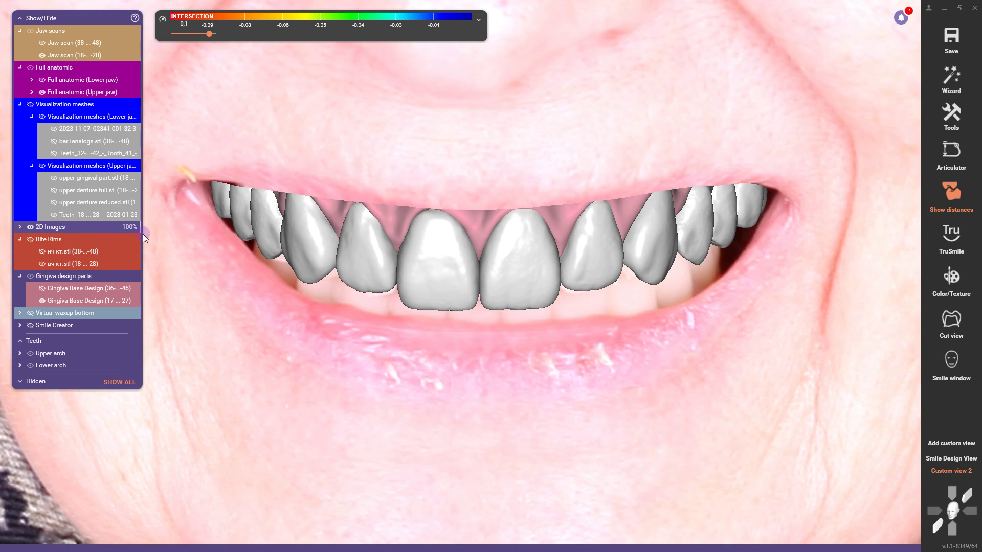
{"action": "left_click_drag", "start_coordinate": [144, 234], "coordinate": [11, 235]}
{"action": "key", "text": "j"}
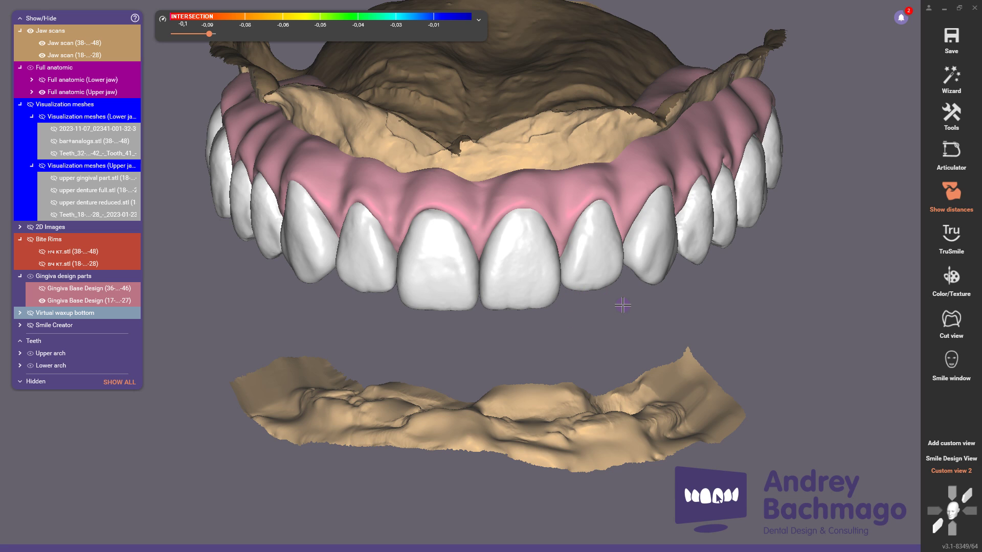
{"action": "key", "text": "f"}
{"action": "key", "text": "f"}
{"action": "key", "text": "g"}
{"action": "key", "text": "g"}
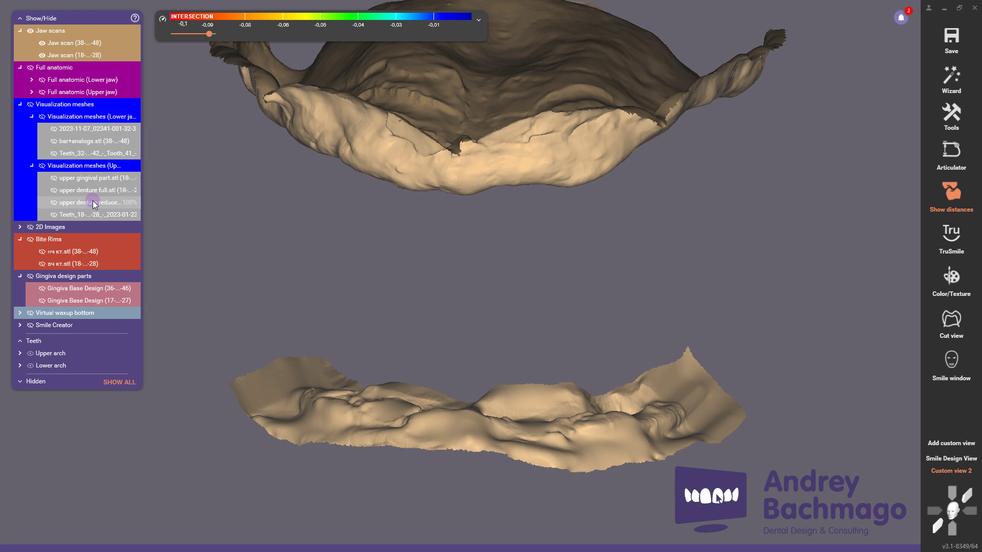
Step: Swap in the reduced upper denture mesh with an opaque upper gingival part, then hide the upper arch
{"action": "left_click", "coordinate": [80, 192]}
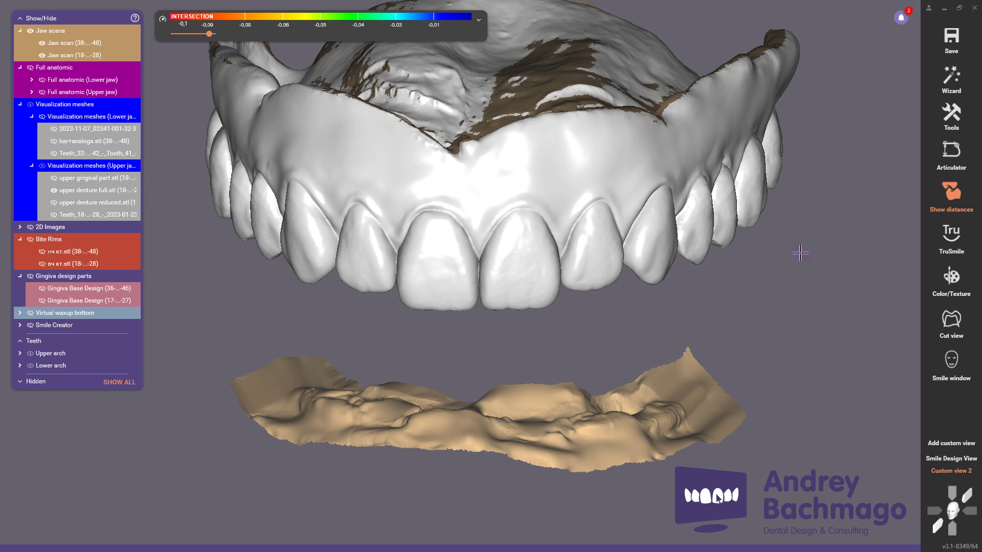
{"action": "scroll", "coordinate": [806, 76], "scroll_direction": "down", "scroll_amount": 3}
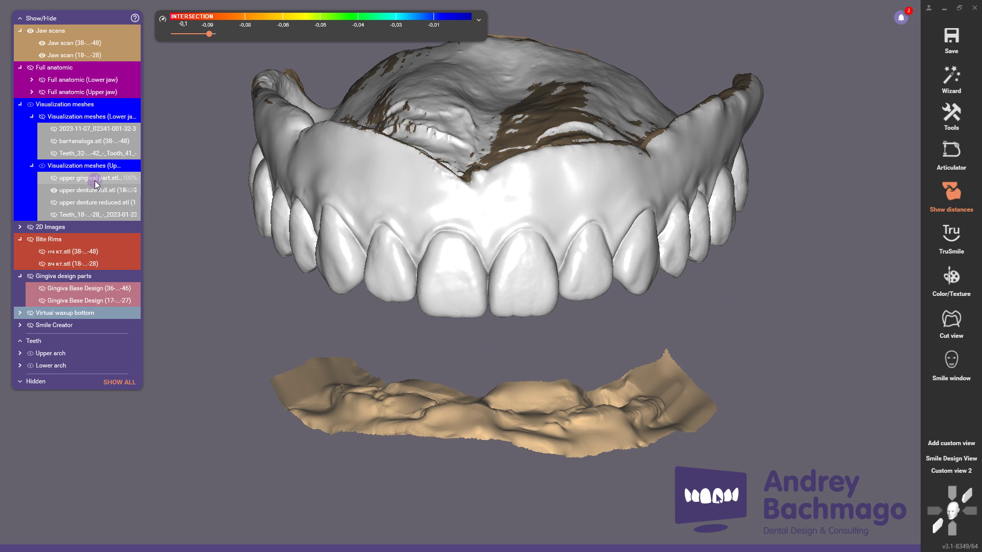
{"action": "left_click", "coordinate": [78, 204]}
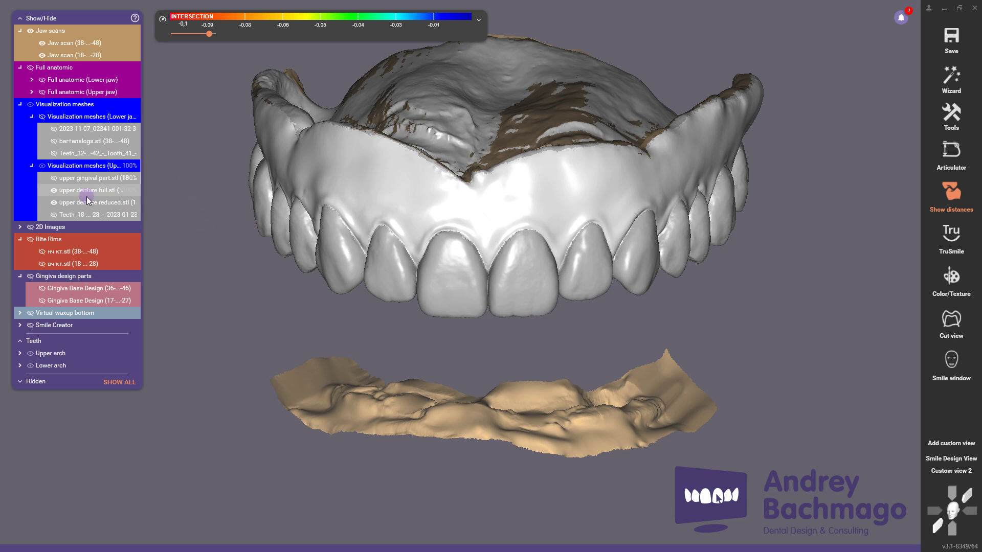
{"action": "left_click", "coordinate": [134, 192]}
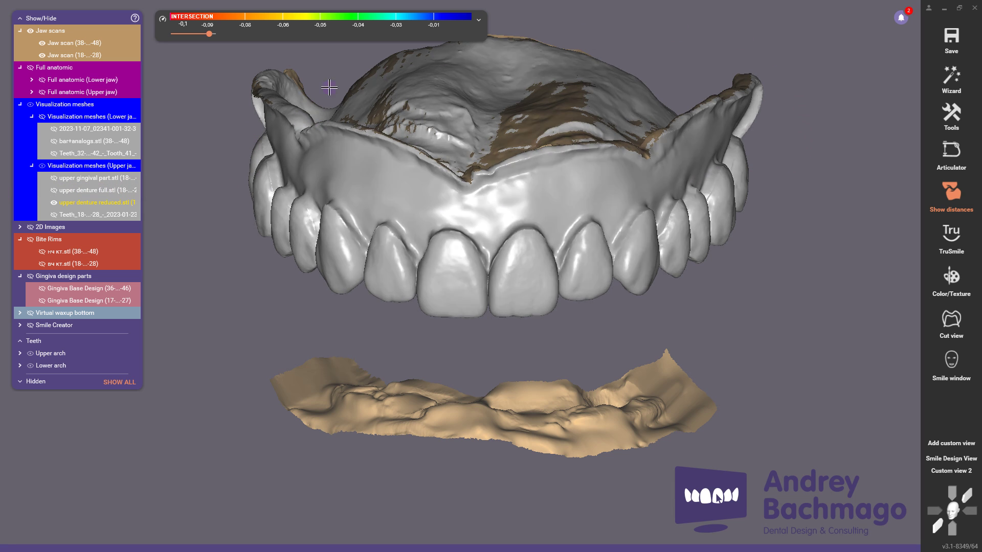
{"action": "left_click", "coordinate": [75, 180]}
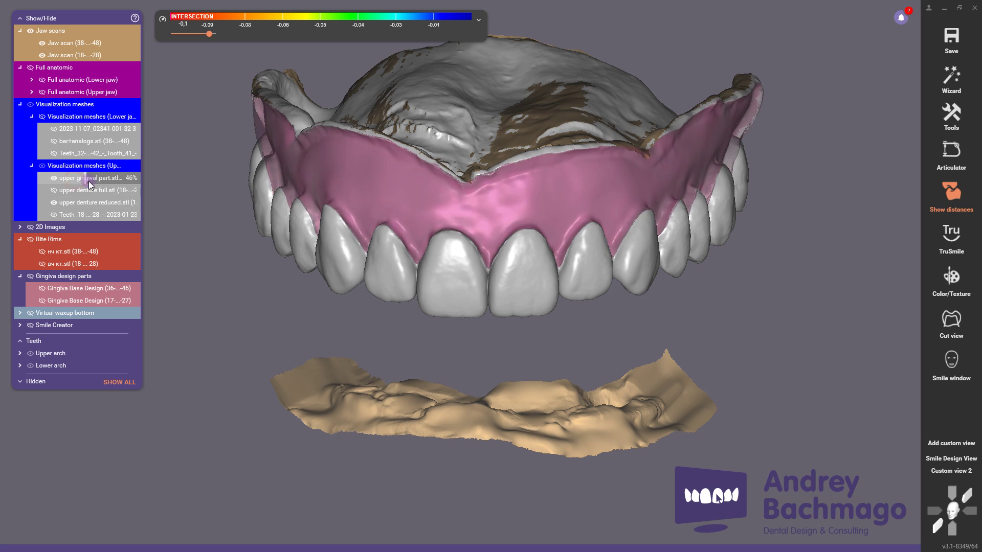
{"action": "mouse_move", "coordinate": [134, 194]}
{"action": "left_mouse_down"}
{"action": "mouse_move", "coordinate": [37, 207]}
{"action": "mouse_move", "coordinate": [142, 195]}
{"action": "left_mouse_up"}
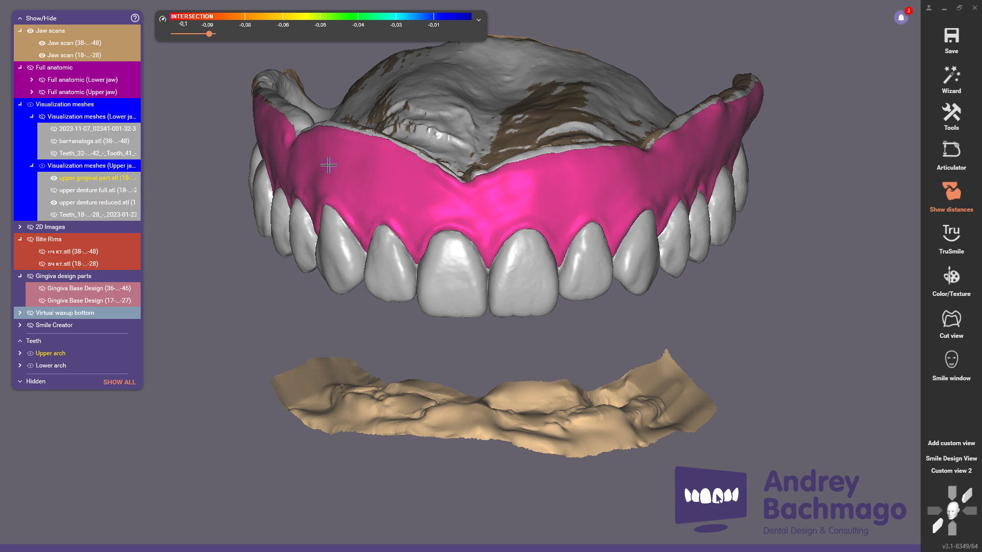
{"action": "left_click", "coordinate": [31, 356]}
Step: Show bar+analogs.stl on the lower jaw and orbit to inspect its side walls
{"action": "right_click_drag", "start_coordinate": [516, 361], "coordinate": [557, 228]}
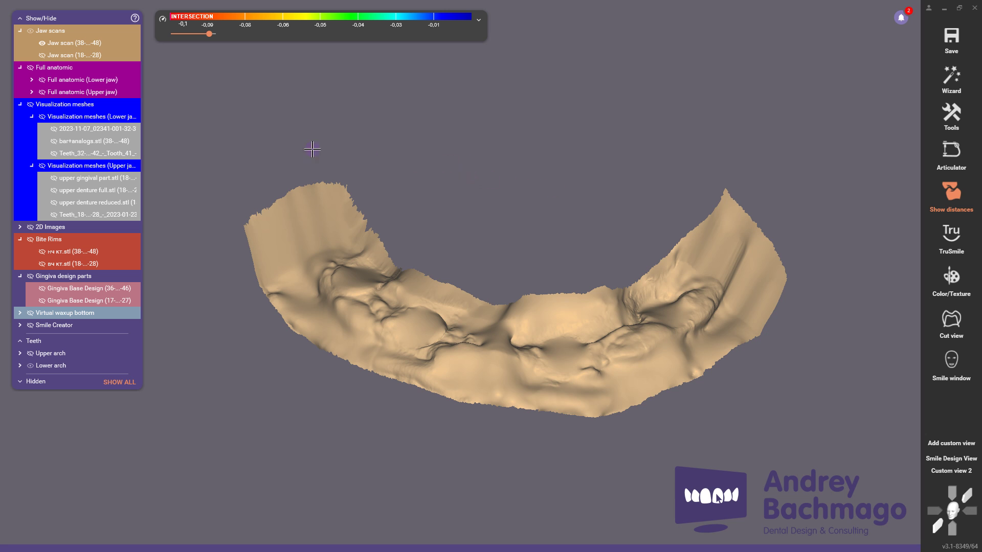
{"action": "left_click", "coordinate": [71, 142]}
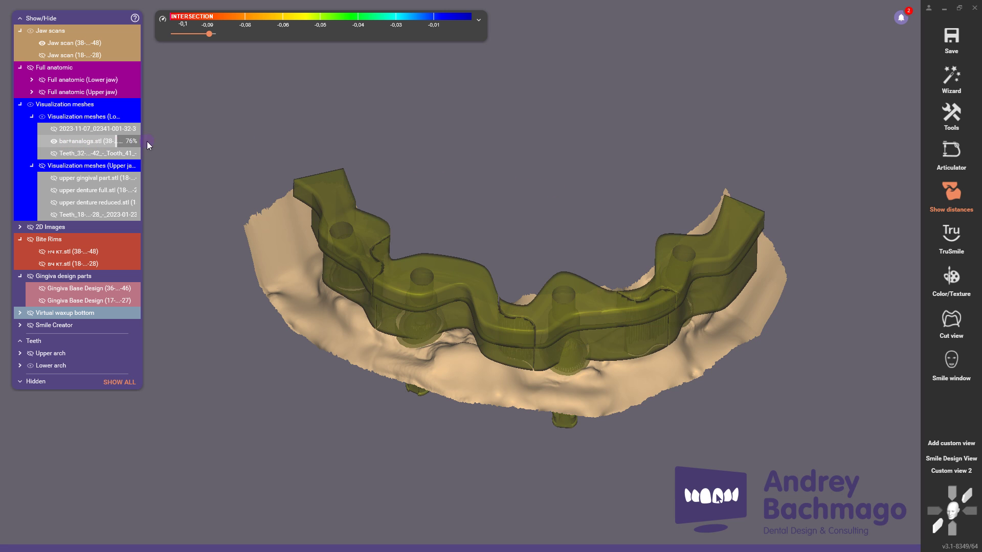
{"action": "right_click_drag", "start_coordinate": [521, 158], "coordinate": [599, 182]}
{"action": "right_click_drag", "start_coordinate": [540, 196], "coordinate": [462, 154]}
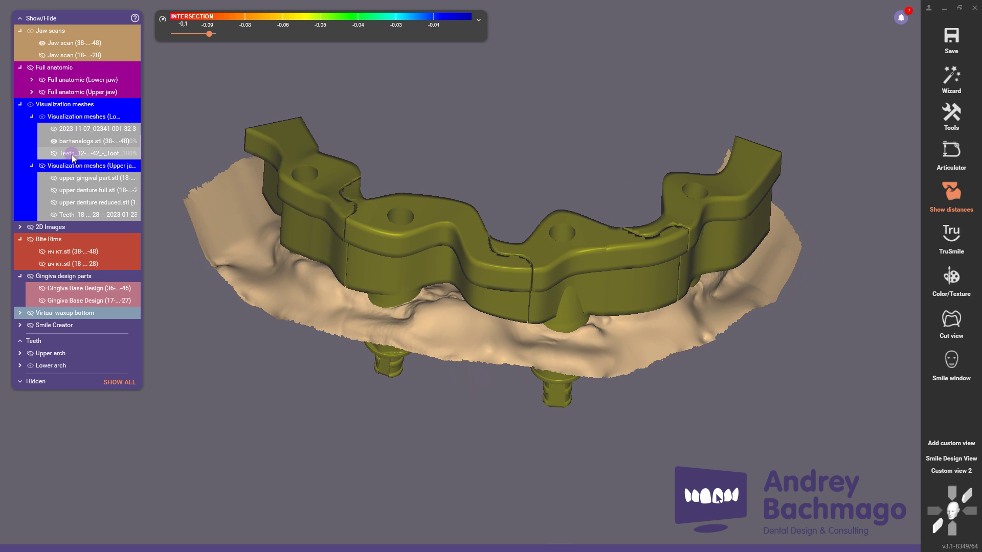
Step: Add the perforated Teeth_32-42 mesh and the cyan 2023-11-07 model base beneath it
{"action": "left_click", "coordinate": [54, 153]}
{"action": "mouse_move", "coordinate": [620, 140]}
{"action": "right_mouse_down"}
{"action": "mouse_move", "coordinate": [604, 132]}
{"action": "mouse_move", "coordinate": [587, 226]}
{"action": "mouse_move", "coordinate": [603, 211]}
{"action": "mouse_move", "coordinate": [683, 221]}
{"action": "mouse_move", "coordinate": [636, 179]}
{"action": "mouse_move", "coordinate": [625, 150]}
{"action": "right_mouse_up"}
{"action": "scroll", "coordinate": [624, 150], "scroll_direction": "up", "scroll_amount": 3}
{"action": "left_click", "coordinate": [81, 130]}
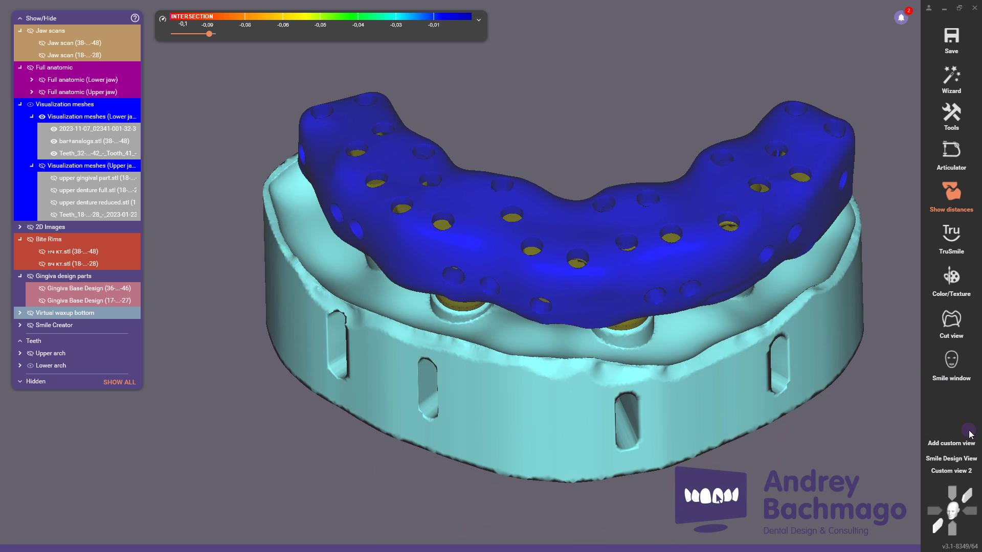
Step: In Custom view 2, replace the visualization meshes with jaw scans, gingiva and full anatomic teeth
{"action": "left_click", "coordinate": [966, 470]}
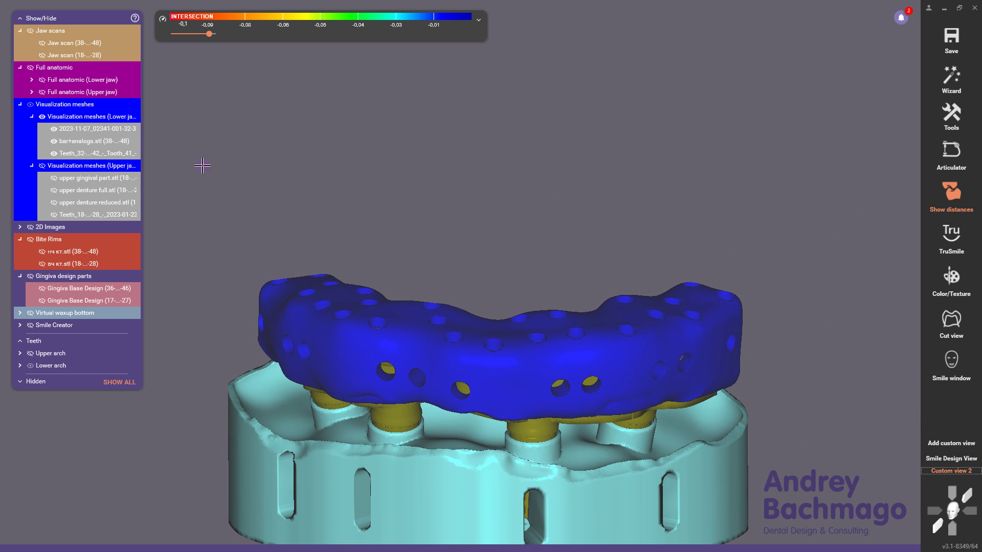
{"action": "left_click", "coordinate": [30, 104]}
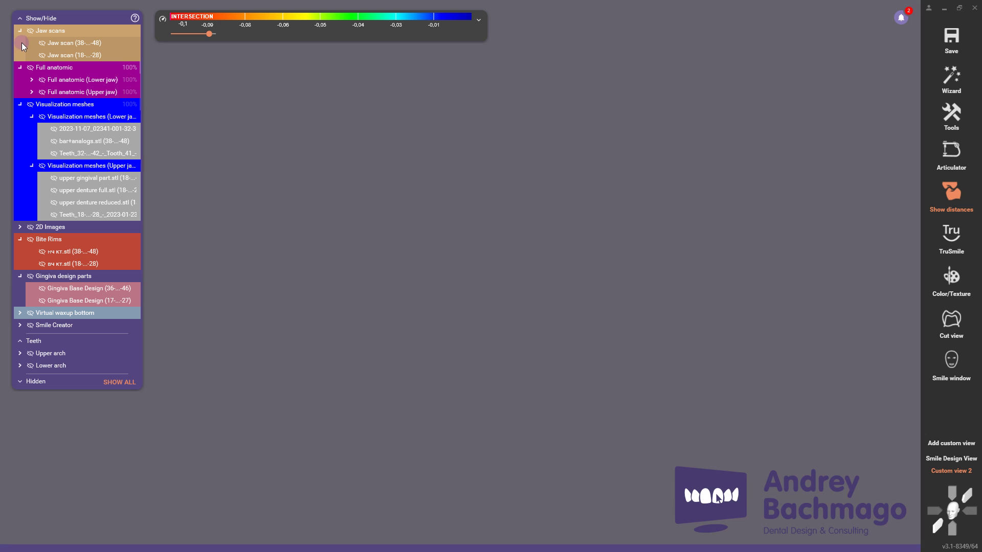
{"action": "left_click", "coordinate": [29, 32]}
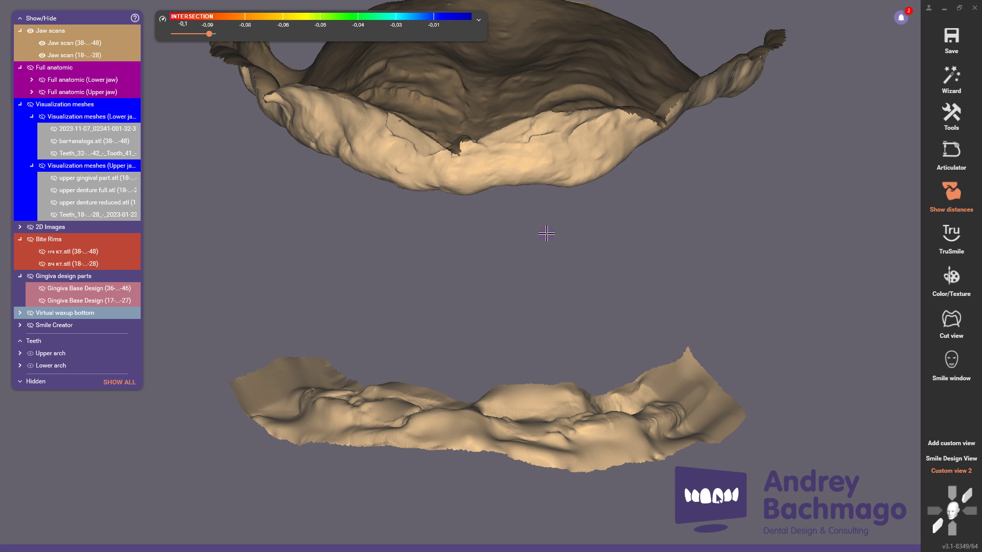
{"action": "key", "text": "ctrl+g"}
{"action": "key", "text": "ctrl+f"}
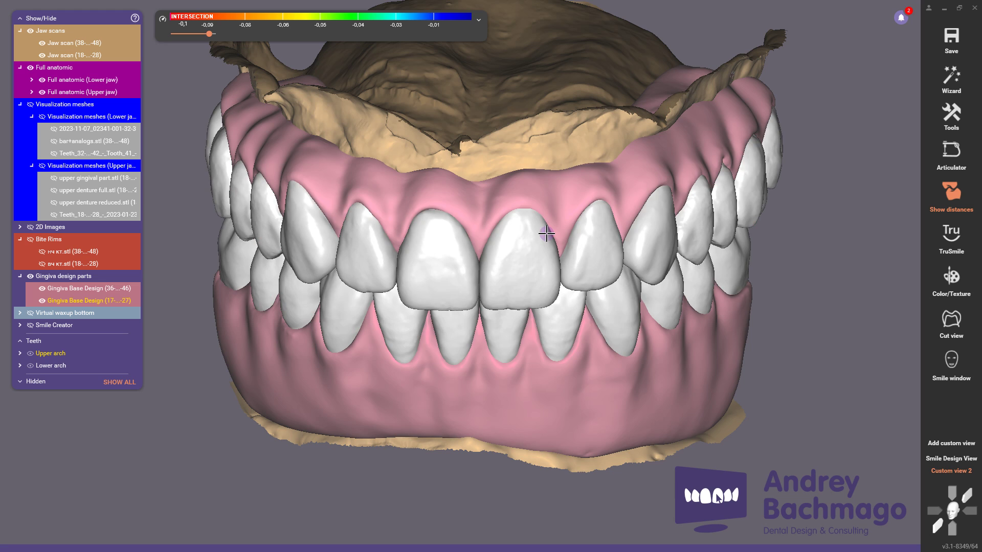